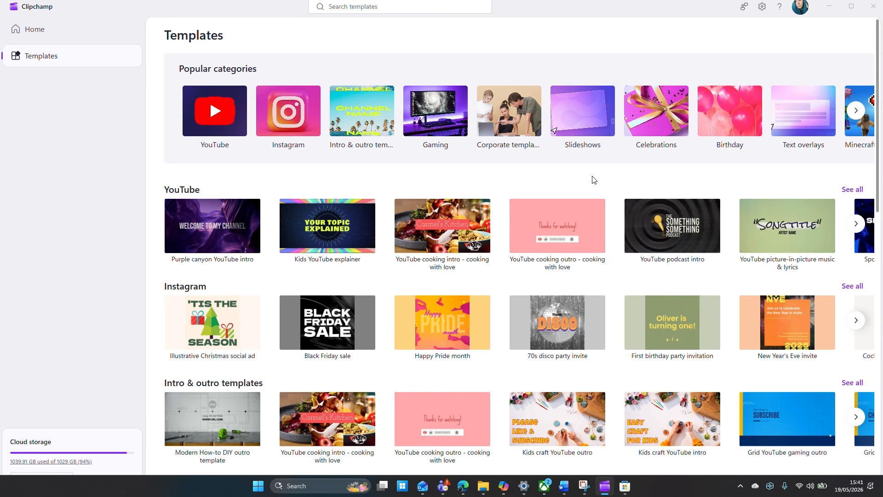
Start a new video project from the Purple canyon YouTube intro template
left_click(222, 219)
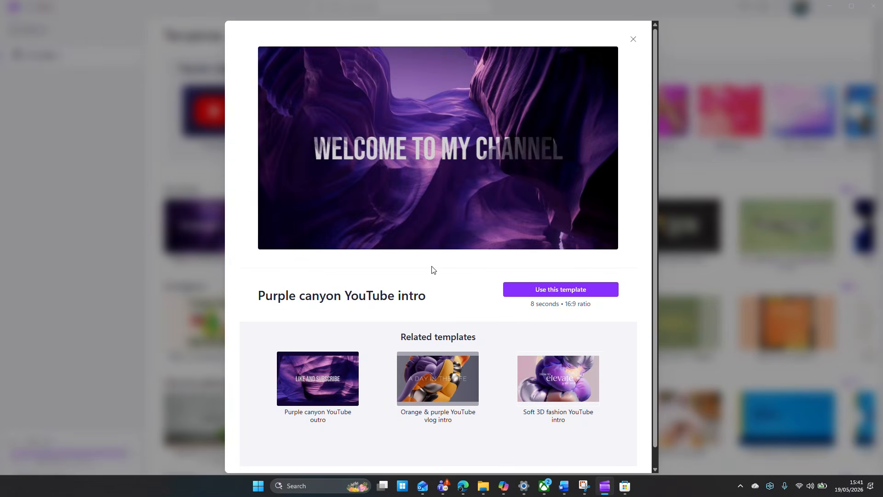
left_click(577, 294)
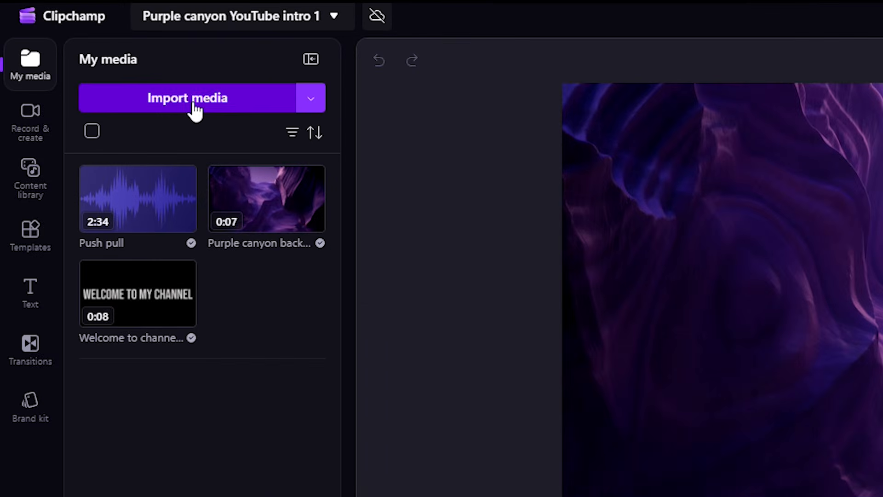
left_click(97, 48)
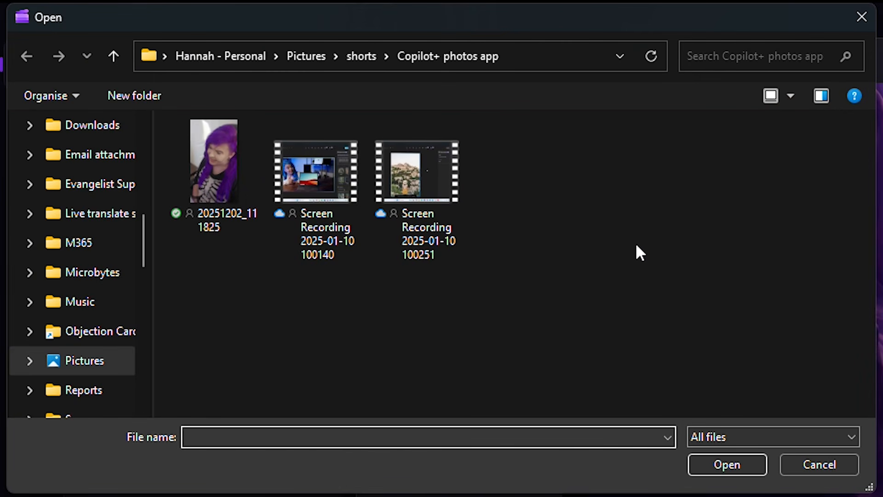
double_click(324, 177)
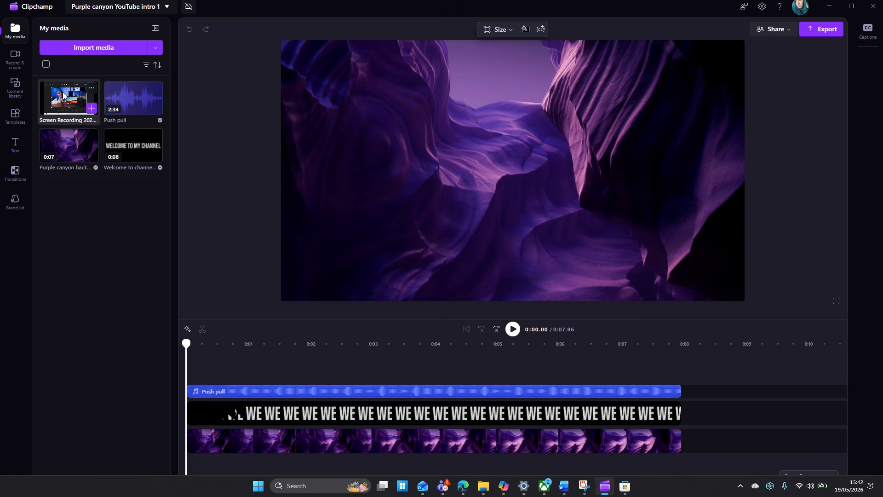
left_click_drag(69, 98, 699, 438)
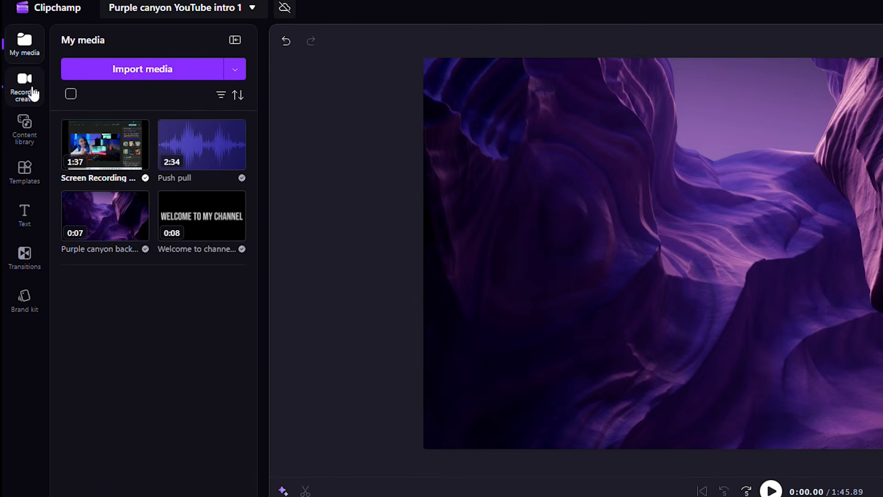
Create a text-to-speech clip that says "Welcome to my channel"
left_click(33, 93)
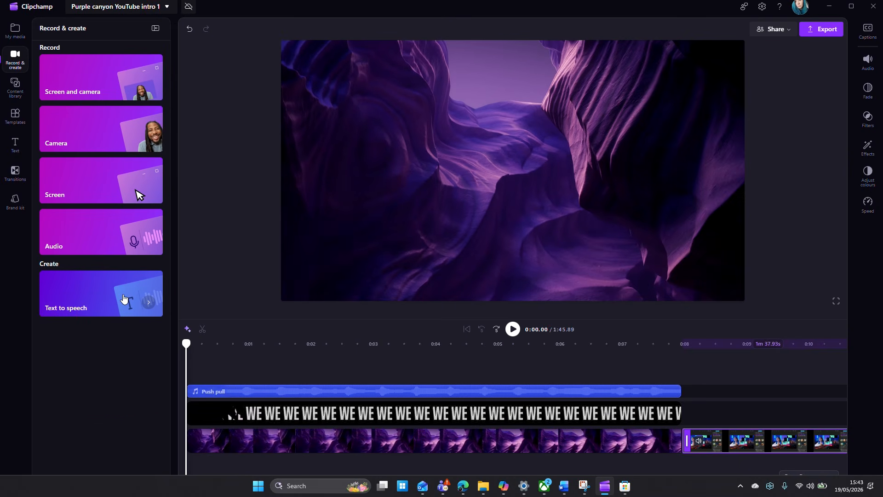
left_click(123, 299)
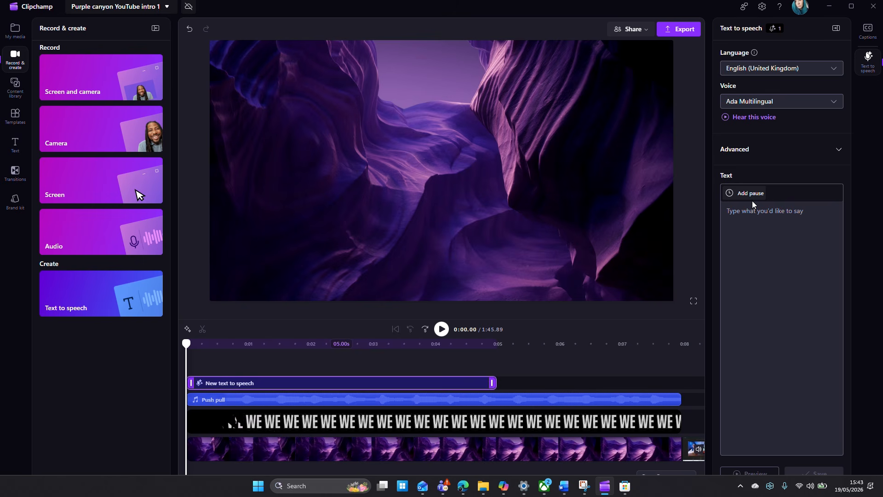
type("Welcome to my channel")
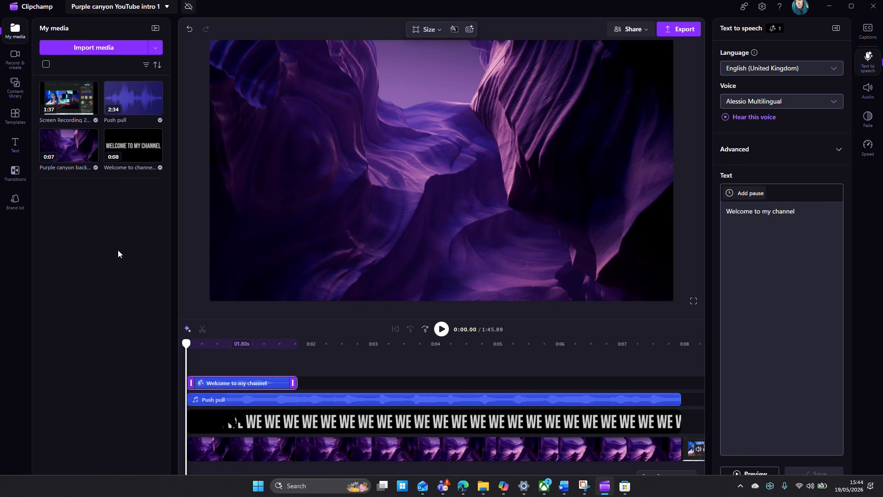
Browse the Gaming category of video templates
left_click(11, 118)
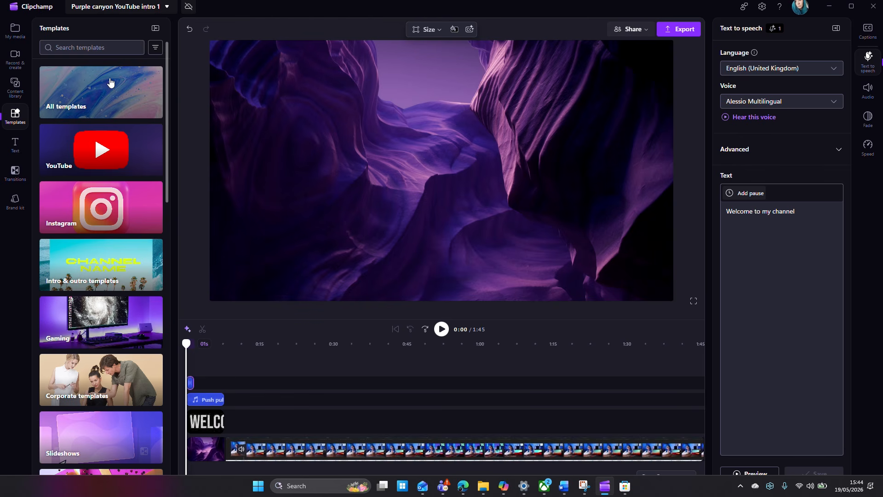
left_click(103, 318)
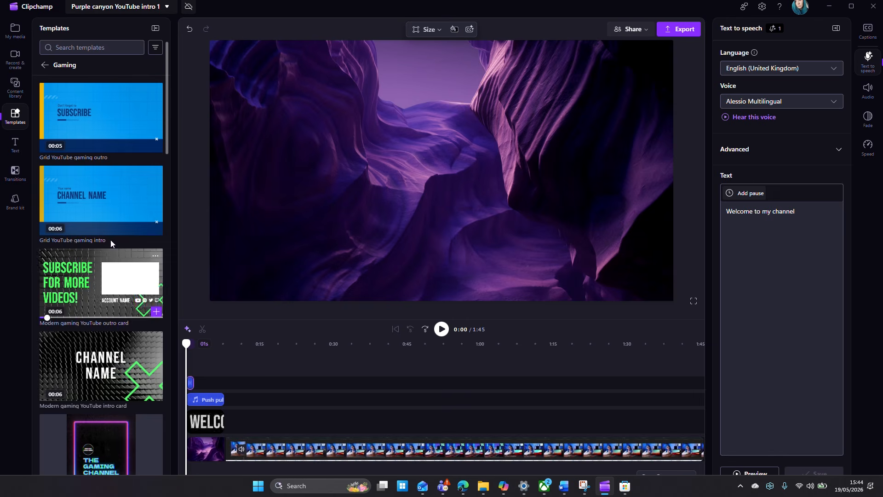
scroll(98, 351, "down", 1)
scroll(98, 346, "down", 5)
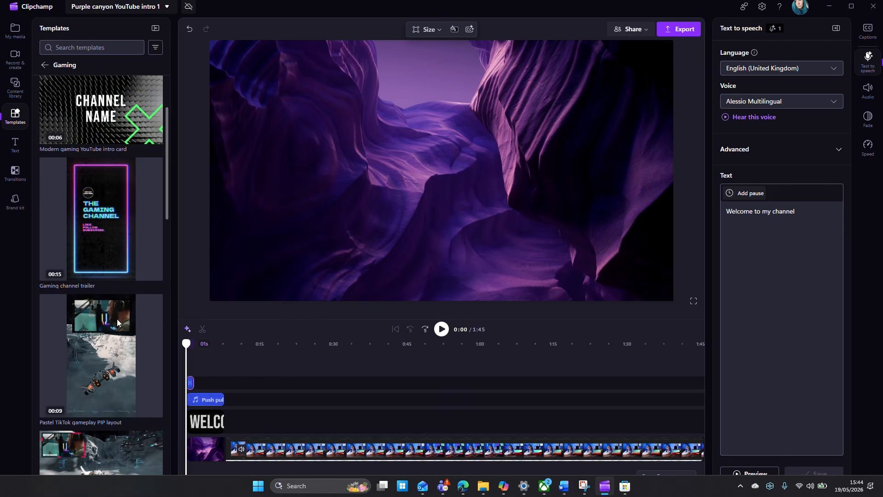
Browse the content library's Creativity videos and add the green lock clip to the timeline
left_click(20, 94)
scroll(105, 108, "down", 2)
left_click(99, 134)
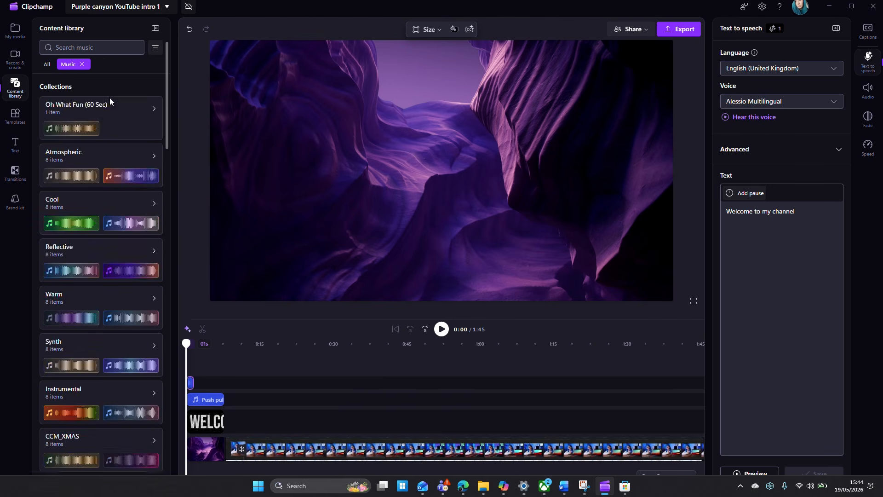
scroll(108, 103, "down", 3)
scroll(107, 117, "up", 3)
left_click(81, 64)
left_click(106, 300)
left_click(111, 220)
scroll(113, 215, "down", 3)
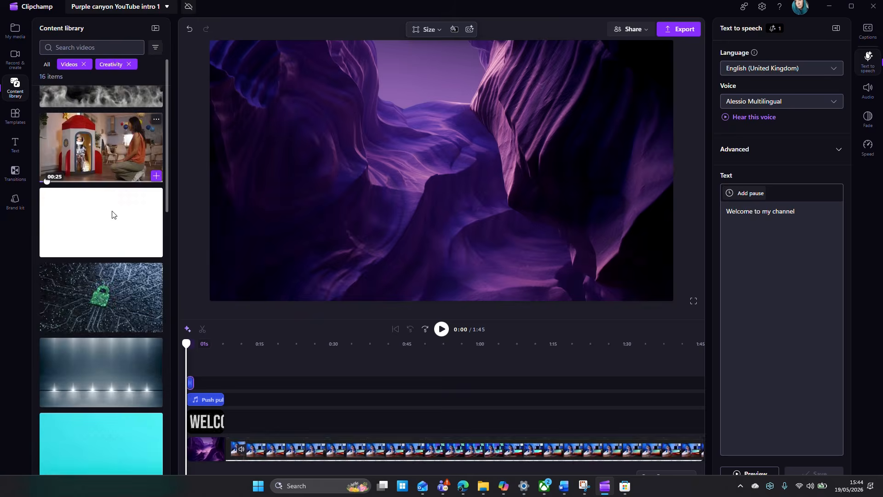
left_click(157, 245)
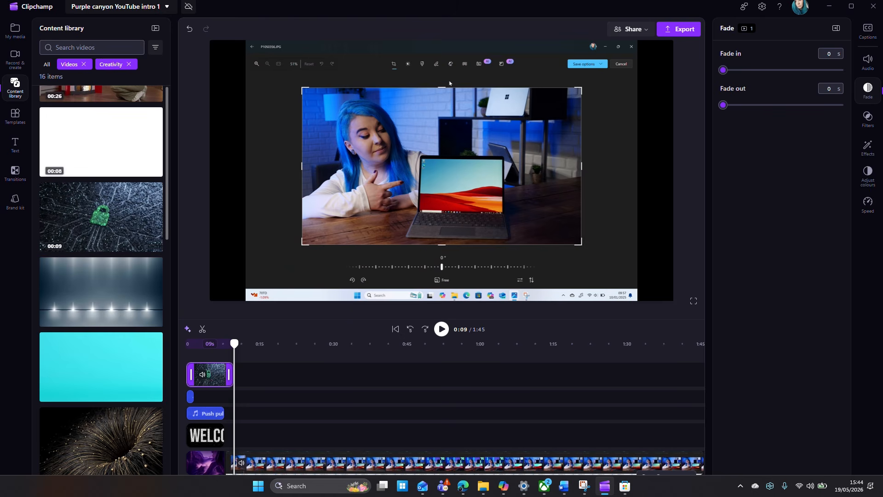
Add a Creator-style text overlay to the timeline
left_click(15, 145)
left_click(89, 191)
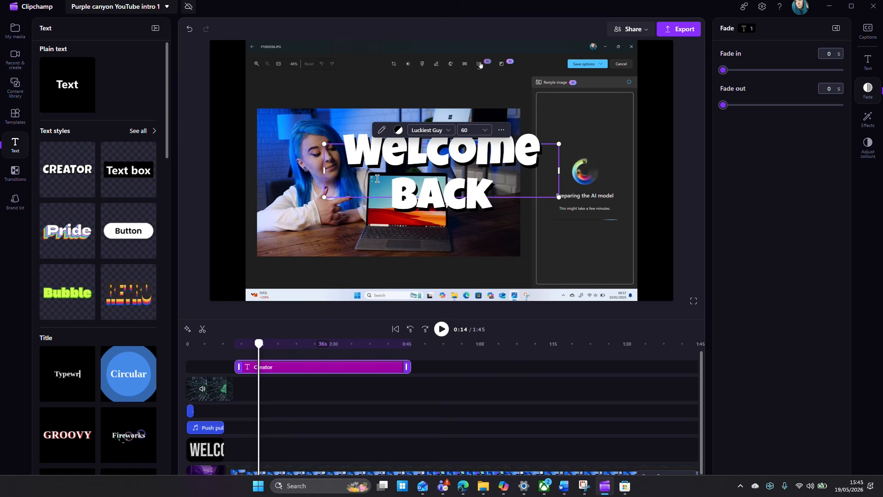
Browse the available transitions and play the project preview
left_click(16, 174)
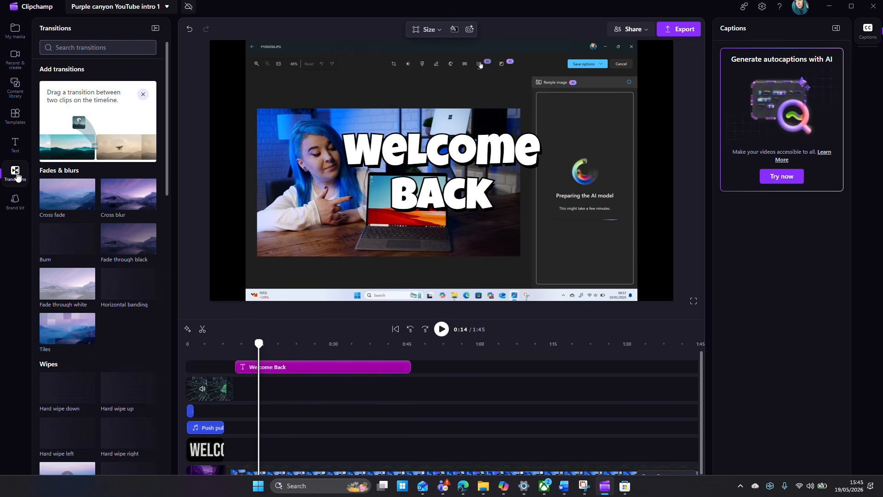
scroll(147, 210, "down", 3)
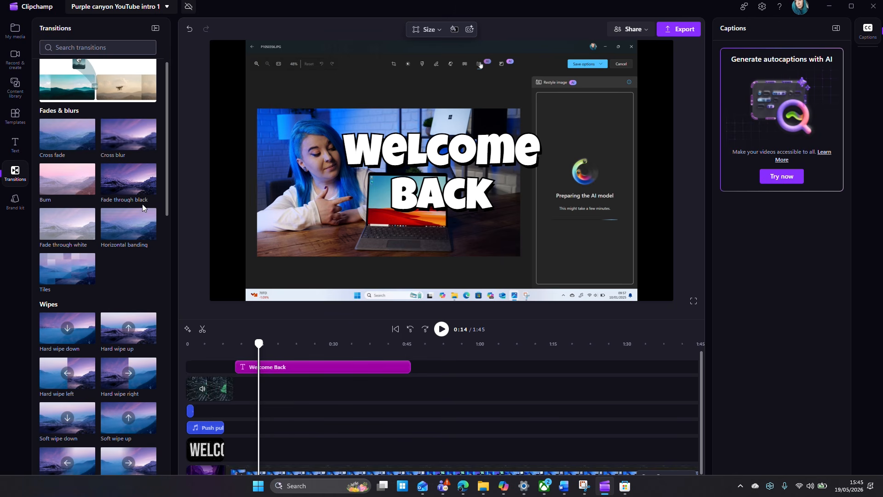
scroll(123, 257, "down", 1)
left_click(218, 343)
left_click(442, 329)
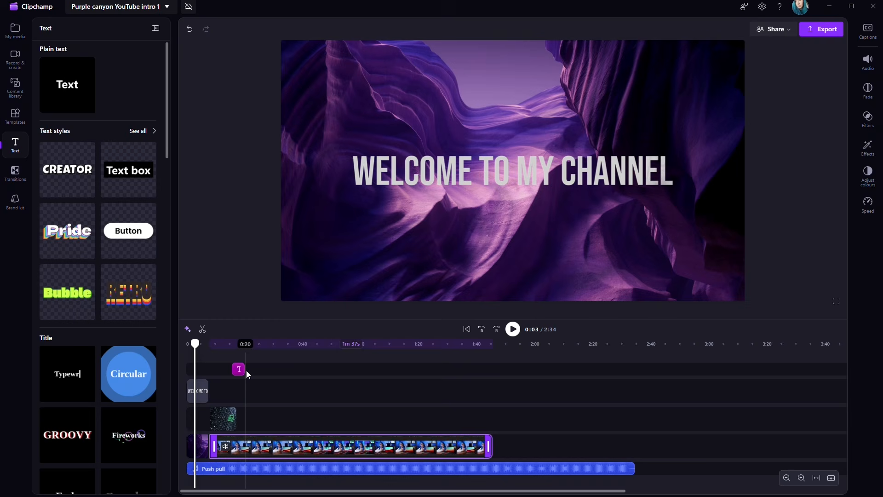
Select the green lock clip and move it slightly later along its track
left_click(225, 422)
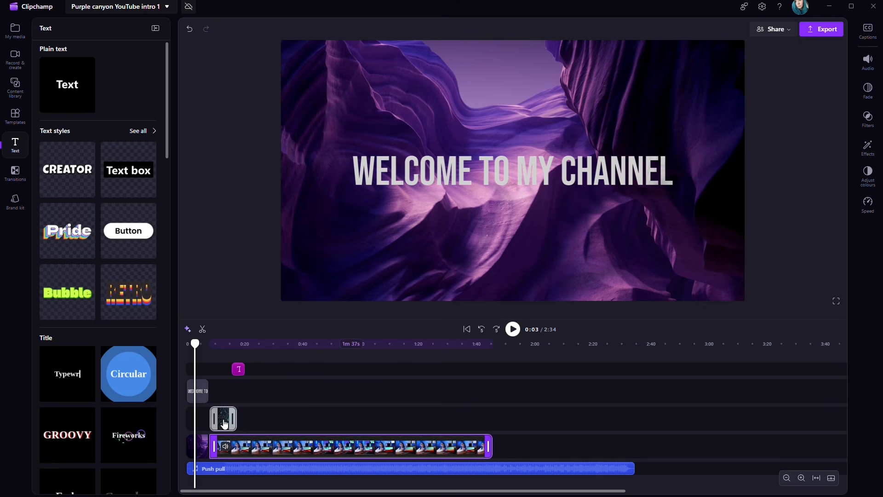
left_click(224, 423)
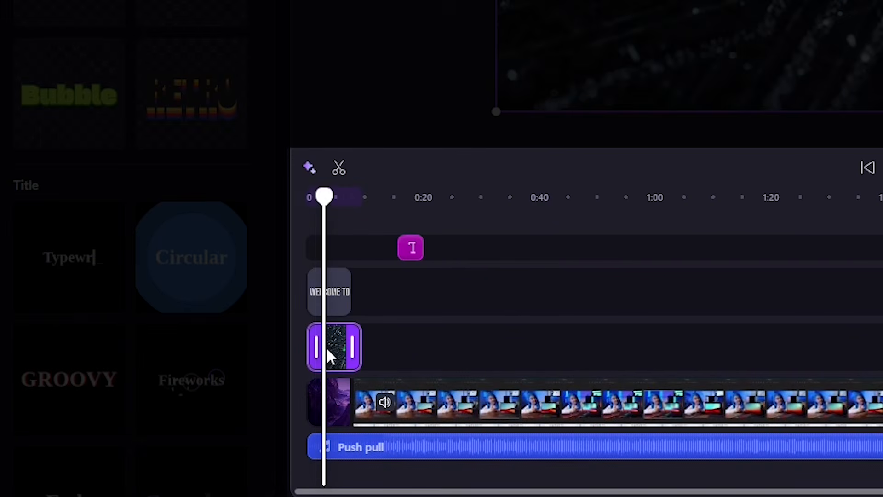
left_click_drag(326, 346, 385, 378)
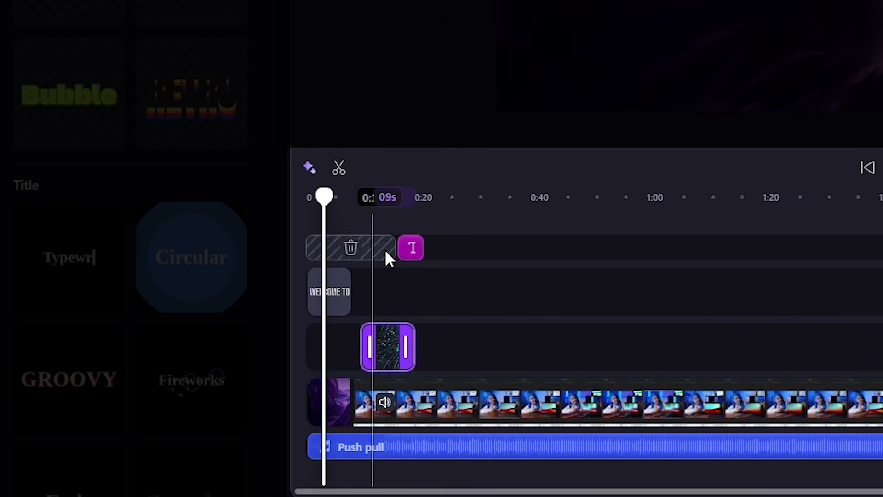
left_click_drag(368, 347, 343, 352)
Trim the Push pull music track so it ends with the main video clip
mouse_move(490, 448)
left_mouse_down()
mouse_move(367, 449)
mouse_move(503, 448)
left_mouse_up()
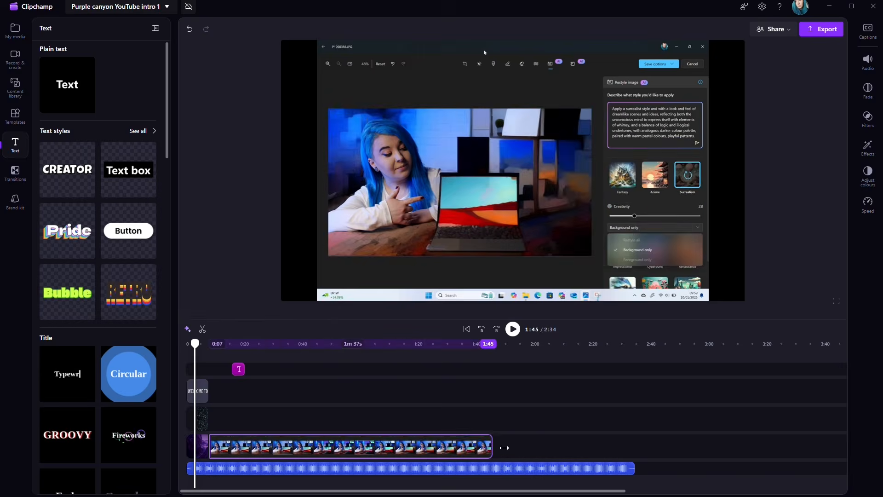
left_click_drag(633, 468, 492, 495)
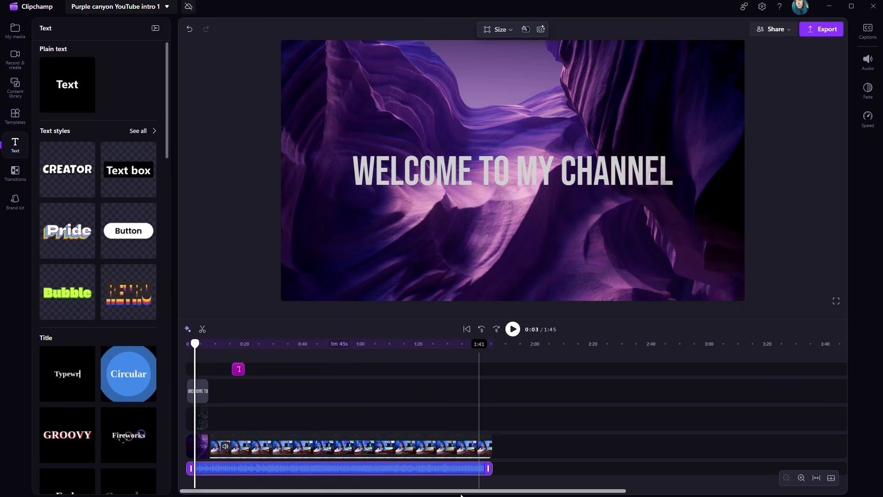
left_click(801, 478)
left_click(801, 478)
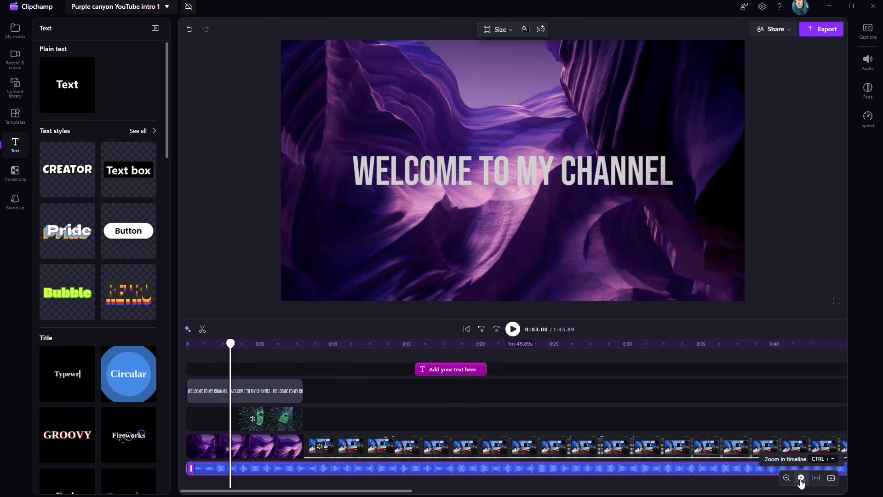
left_click(787, 478)
left_click(787, 478)
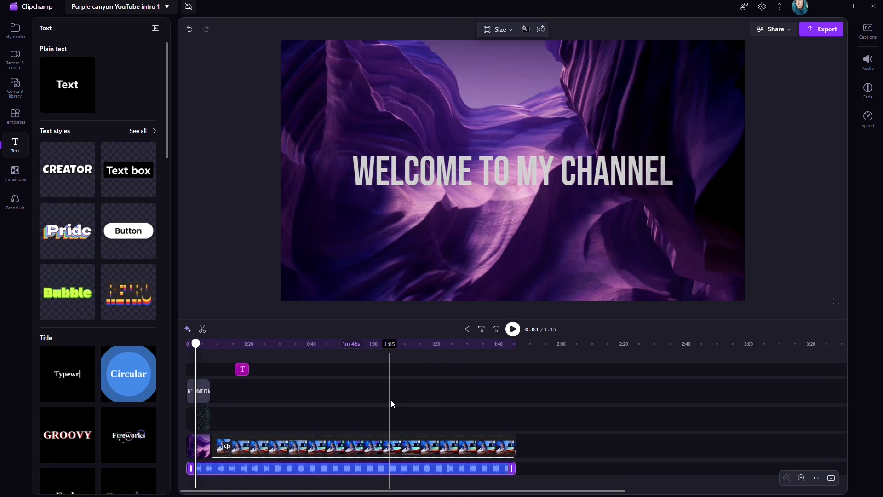
Select all clips on the timeline and delete them
left_click(561, 467)
left_click_drag(554, 471, 173, 349)
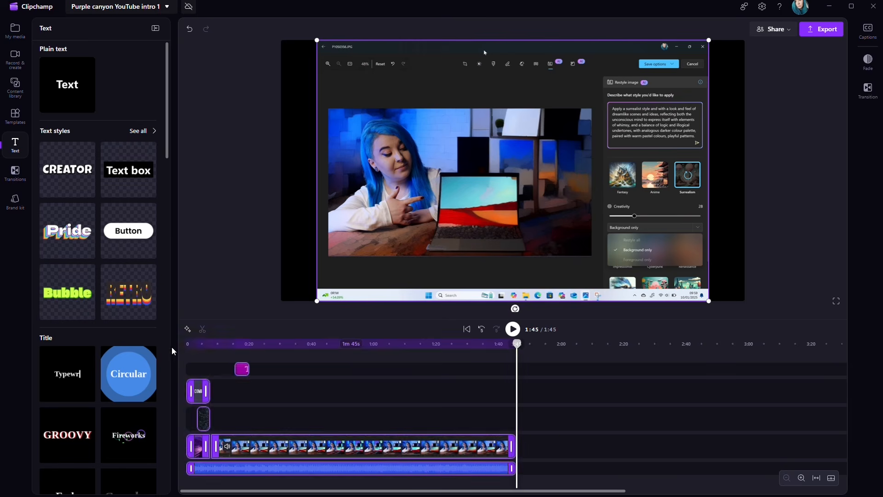
key("Delete")
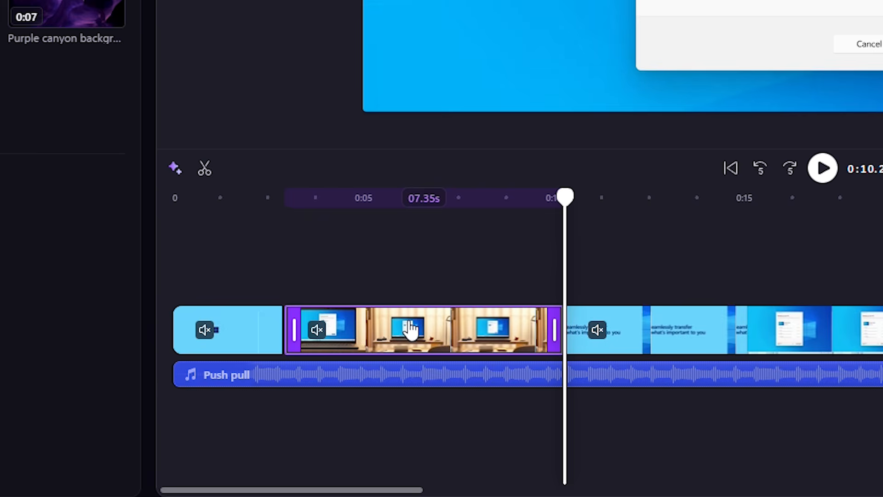
Delete a section of the Windows 11 video clip and adjust its edge on the timeline
key("Delete")
left_click(427, 335)
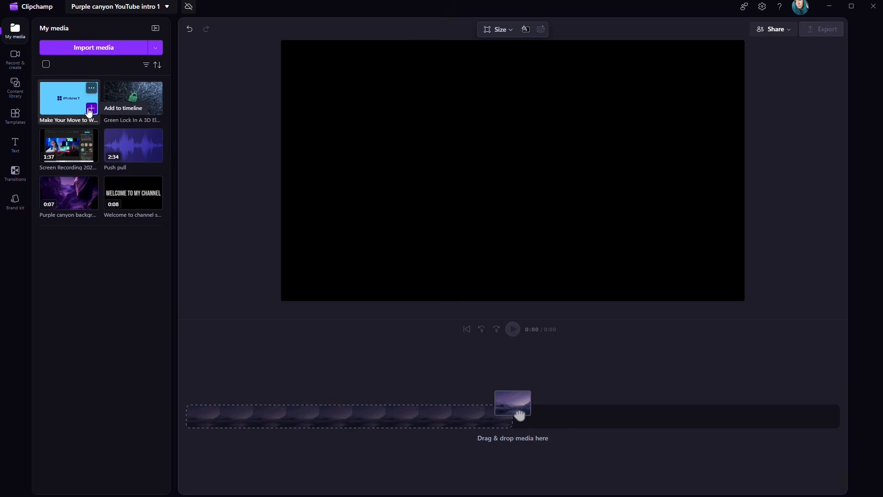
left_click_drag(519, 412, 506, 413)
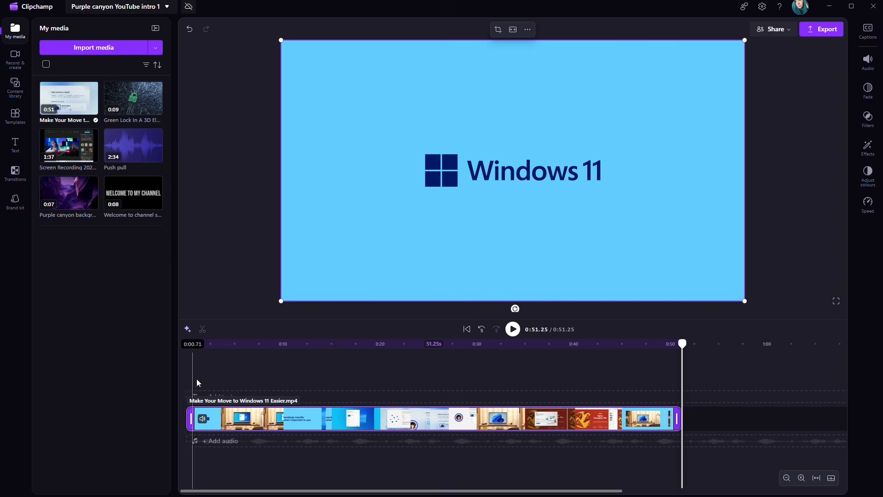
Add the Push pull music beneath the Windows 11 video and play back the result
left_click(156, 159)
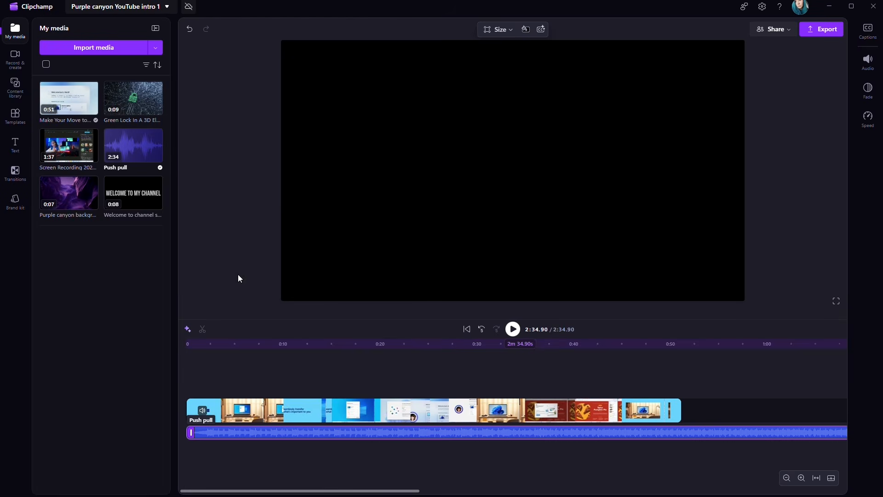
left_click(230, 404)
left_click(512, 329)
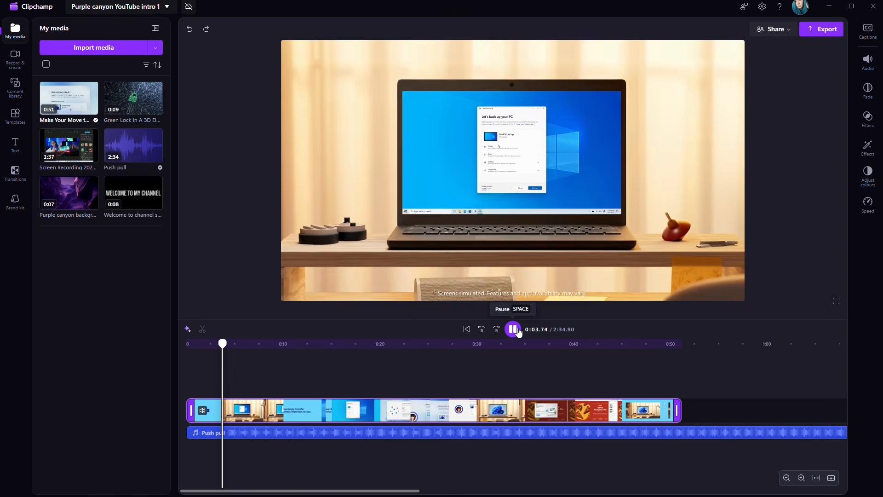
left_click(513, 329)
Set the Push pull track's fade in and fade out to 0.5 s each
left_click(289, 435)
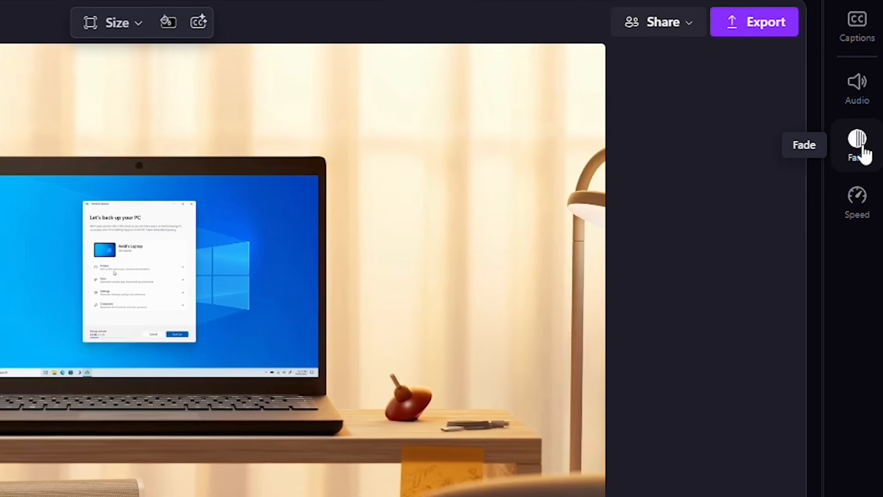
left_click(858, 143)
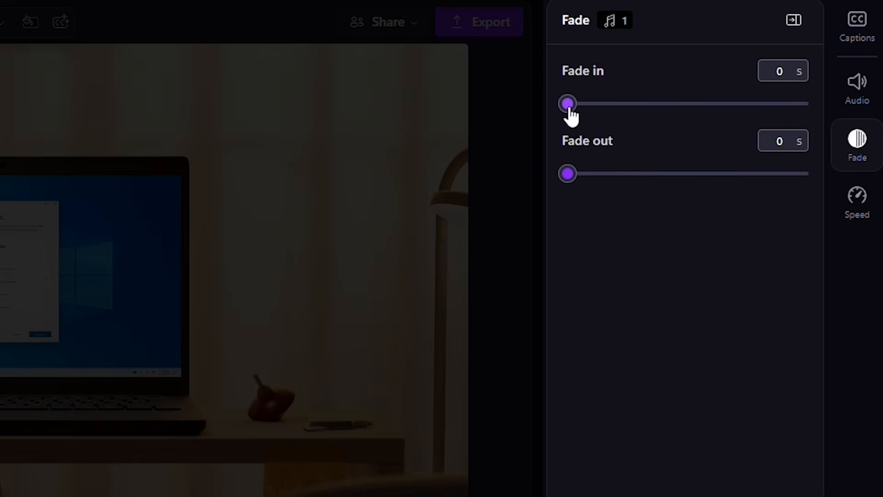
left_click_drag(568, 110, 627, 111)
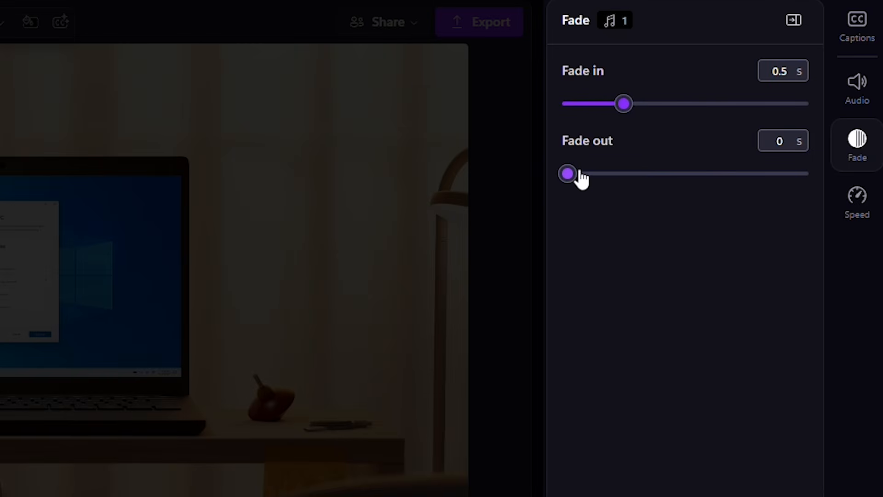
left_click_drag(570, 173, 624, 173)
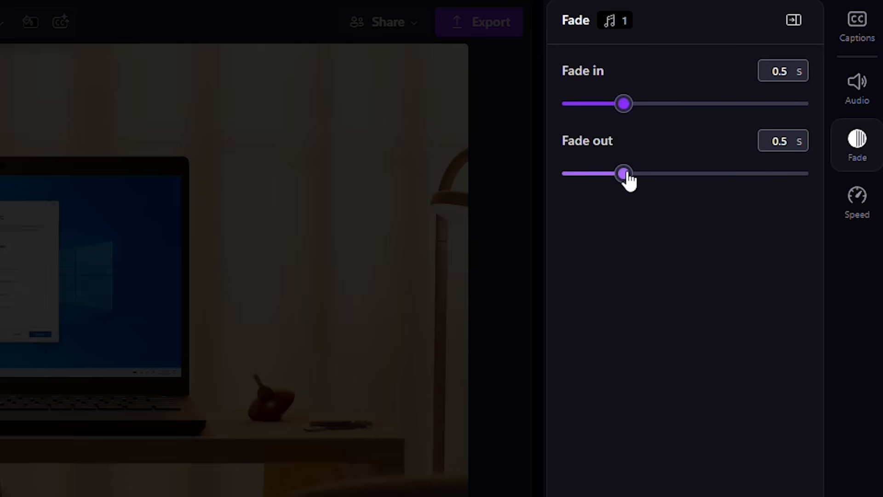
Lower the music track's volume to 25%
left_click(856, 88)
left_click_drag(713, 100, 629, 100)
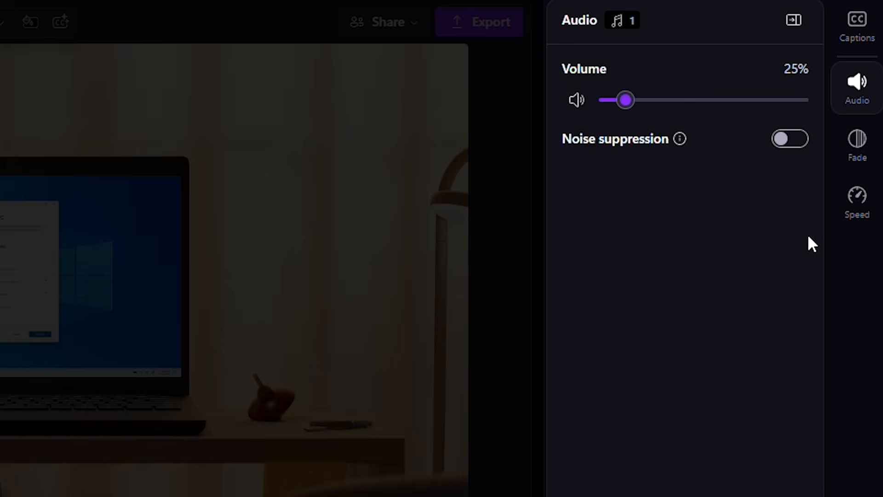
Mute the original audio of the Windows 11 video clip on the timeline
left_click(858, 210)
mouse_move(624, 104)
left_mouse_down()
mouse_move(690, 111)
mouse_move(628, 111)
left_mouse_up()
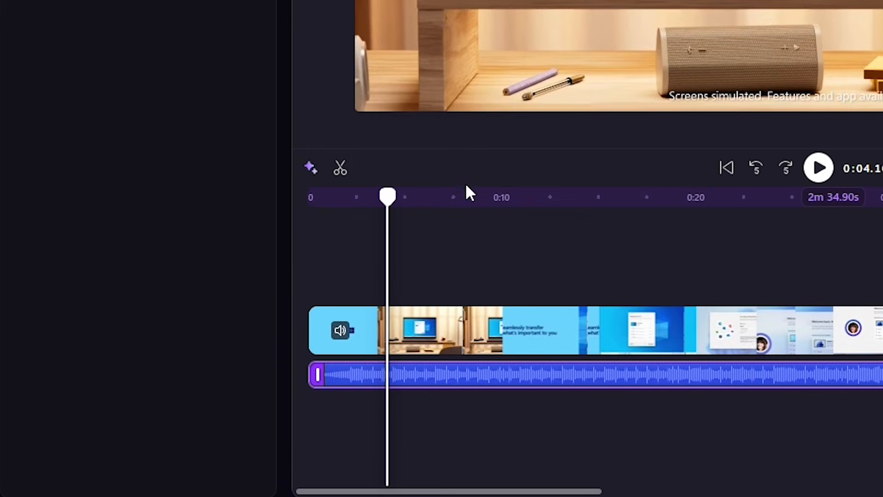
left_click(357, 329)
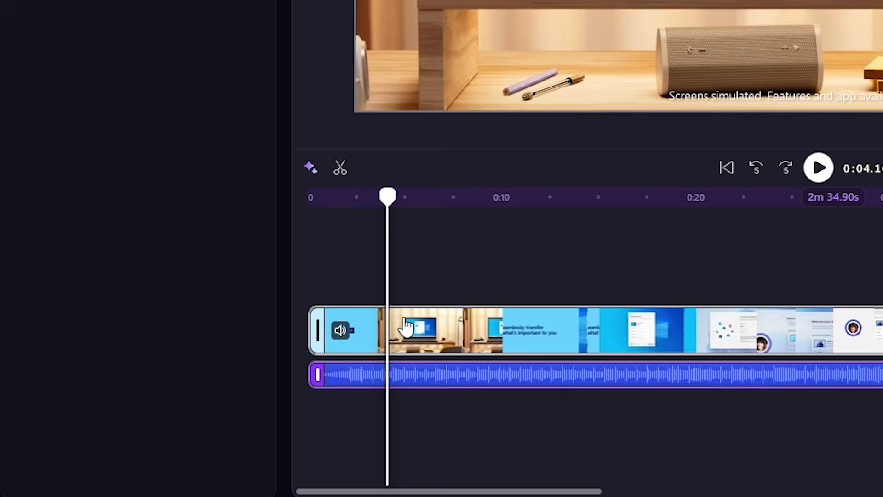
left_click(341, 331)
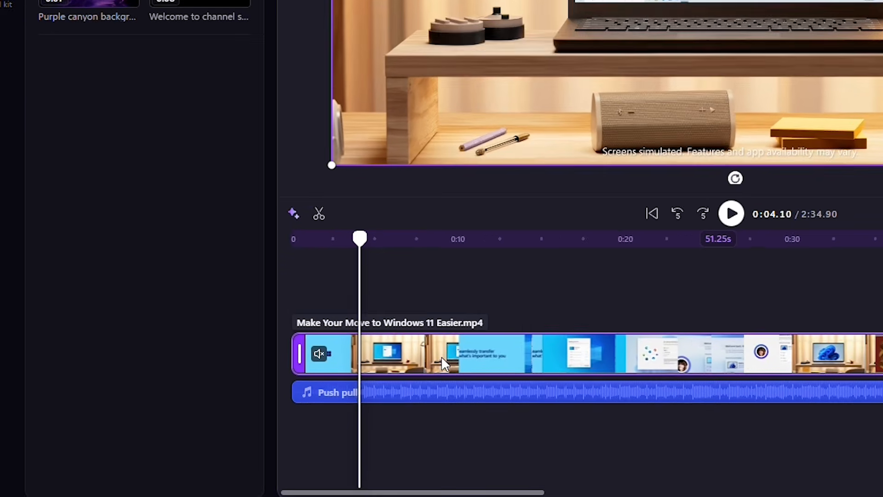
Detach the audio from the Windows 11 video clip and delete the detached audio track
right_click(491, 346)
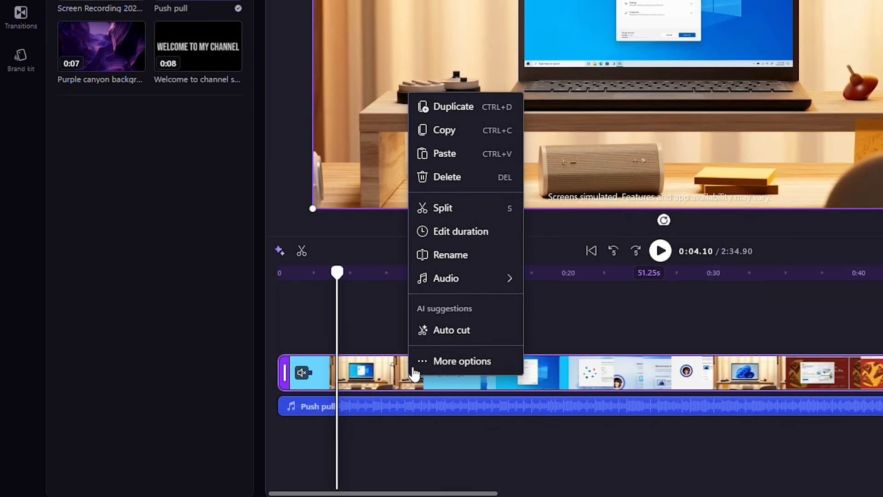
mouse_move(506, 280)
left_click(547, 313)
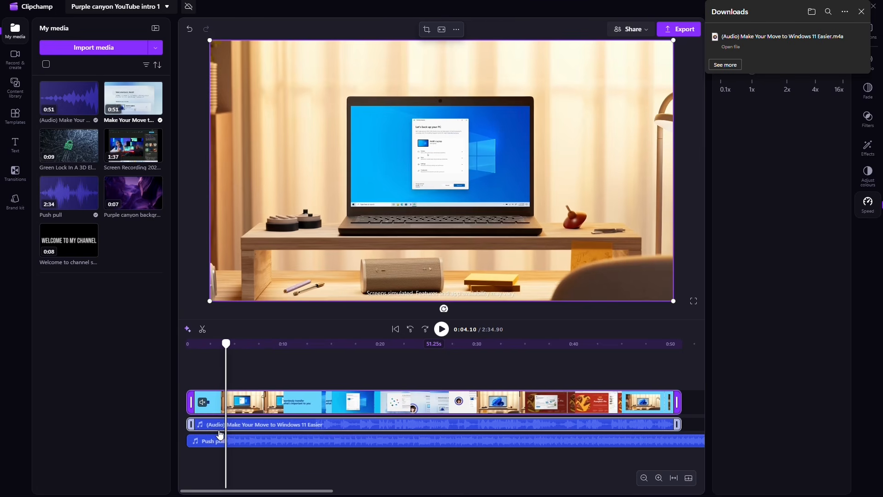
left_click(235, 430)
key("Delete")
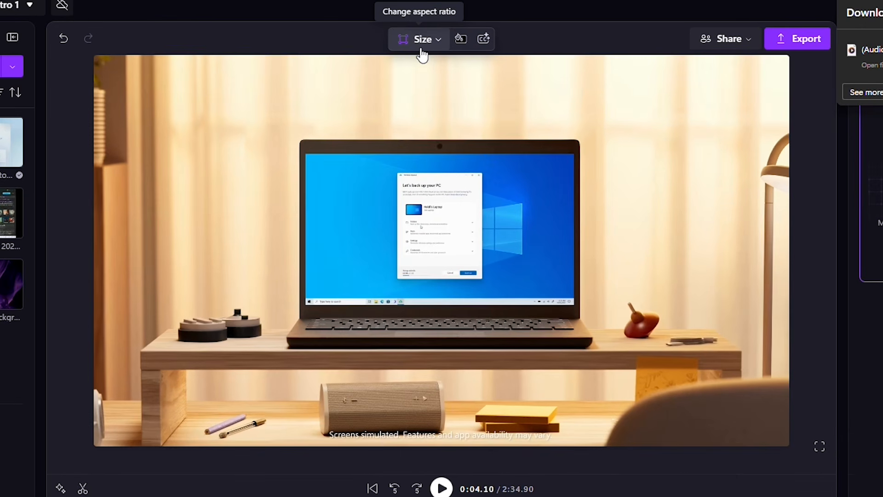
Review the project's aspect ratio options, keeping Wide 16:9
left_click(426, 32)
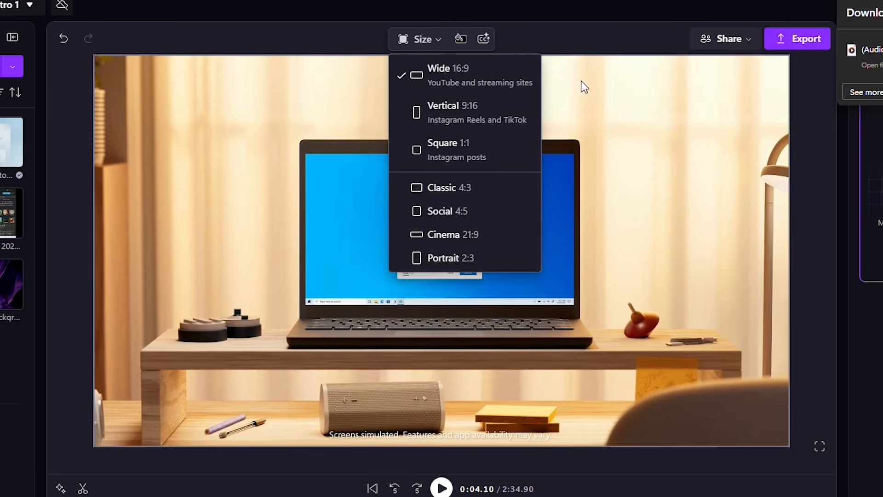
left_click(469, 62)
Flip the video clip horizontally and vertically, reversing each flip
left_click(463, 40)
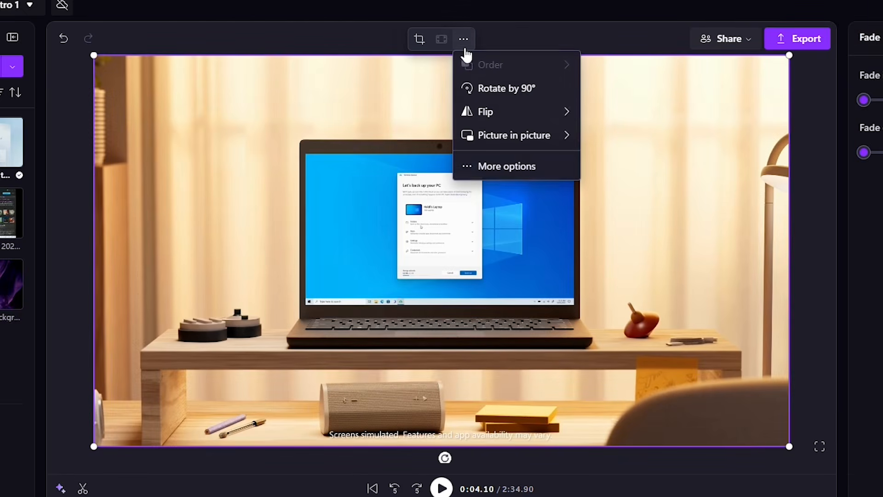
mouse_move(488, 118)
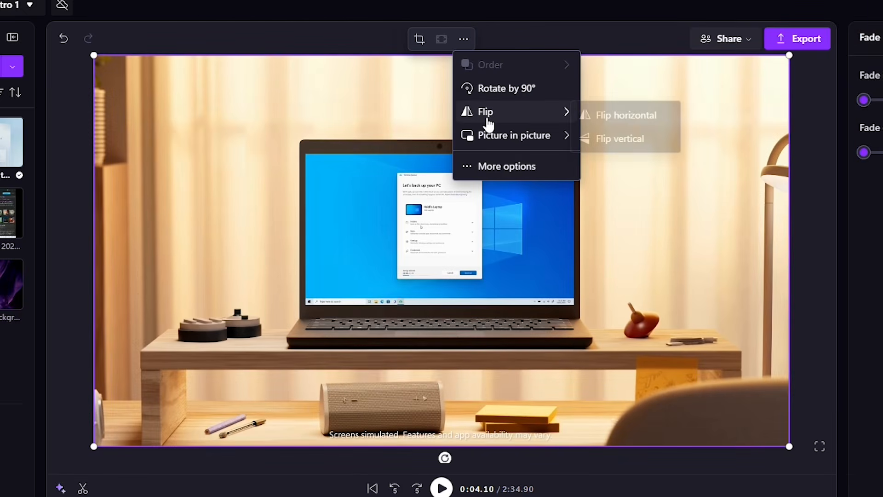
left_click(598, 119)
left_click(600, 120)
left_click(593, 139)
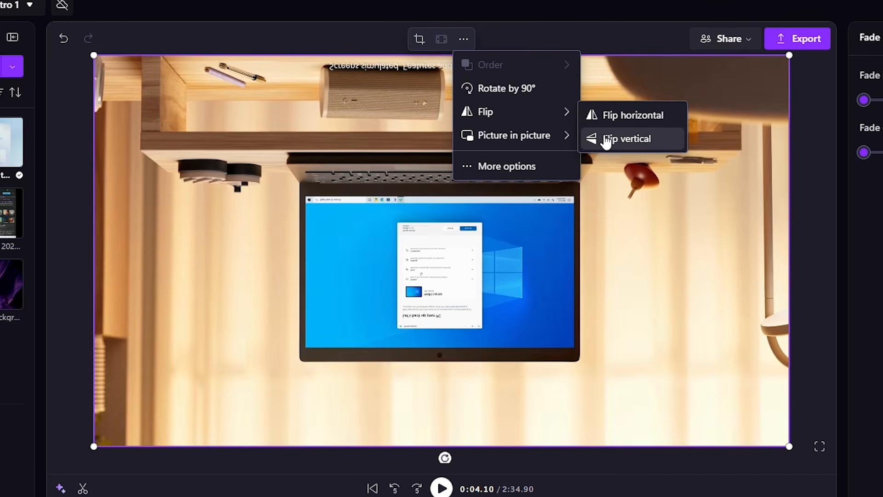
left_click(593, 138)
Apply a picture-in-picture layout to the video clip, then stretch it back to fill the frame
mouse_move(510, 137)
left_click(613, 143)
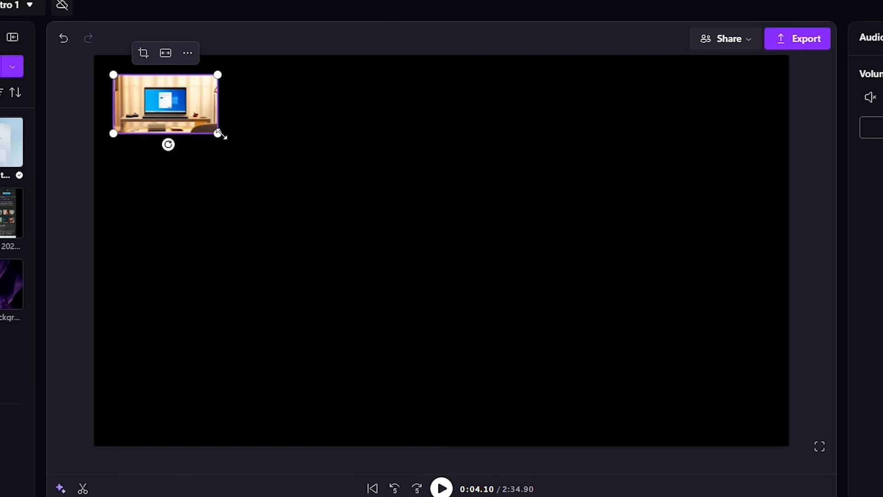
left_click_drag(220, 134, 819, 426)
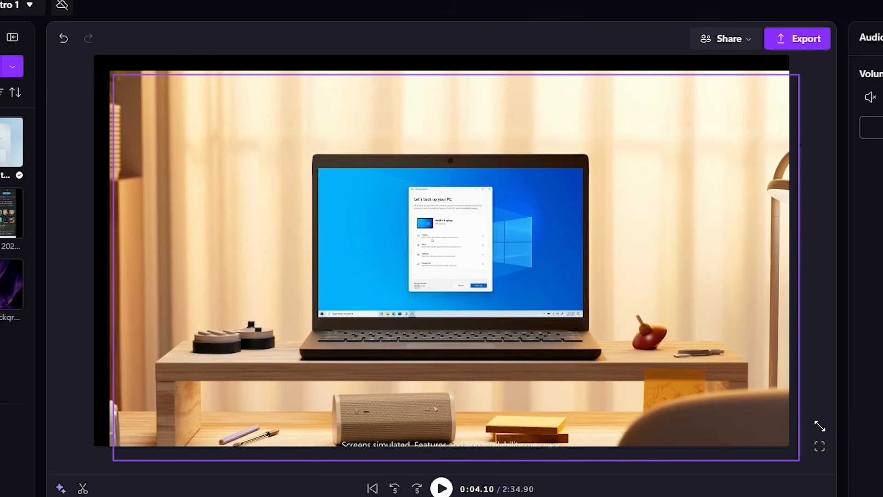
left_click_drag(651, 344, 635, 331)
left_click_drag(767, 435, 789, 446)
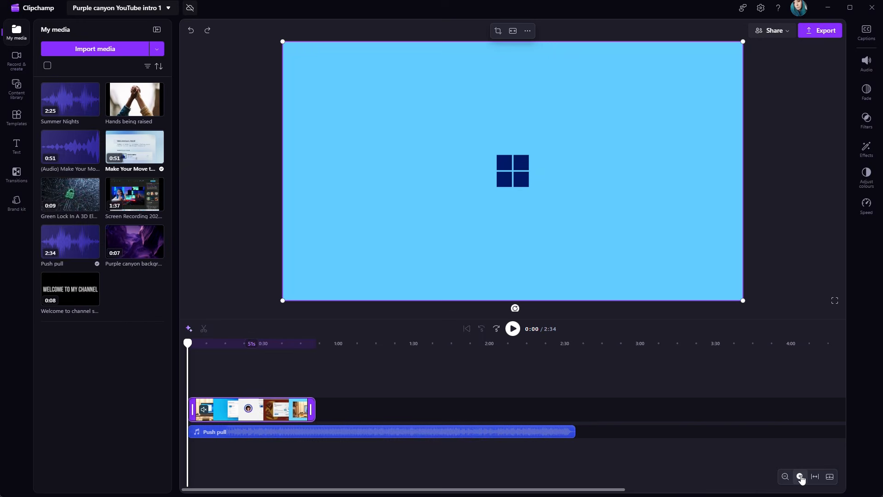
Split the Windows 11 clip at 0:10.29 and delete the section between about 0:03 and 0:10
left_click(800, 476)
left_click(800, 477)
left_click(801, 476)
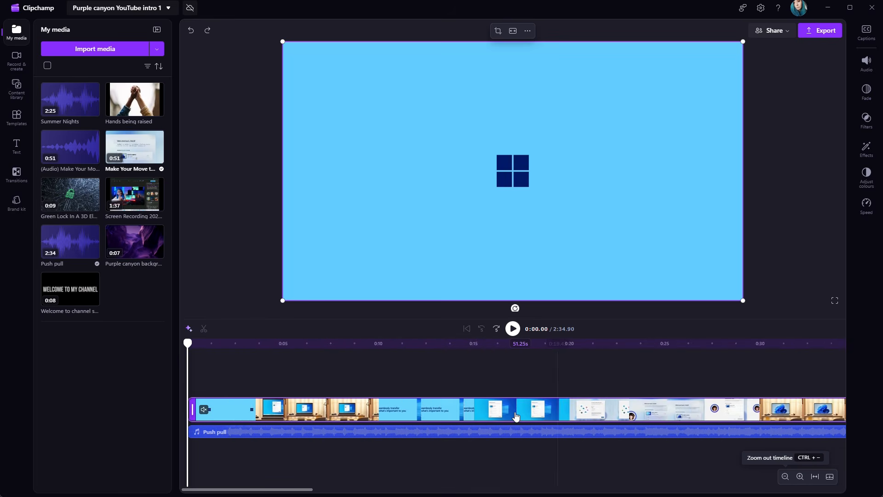
left_click(243, 343)
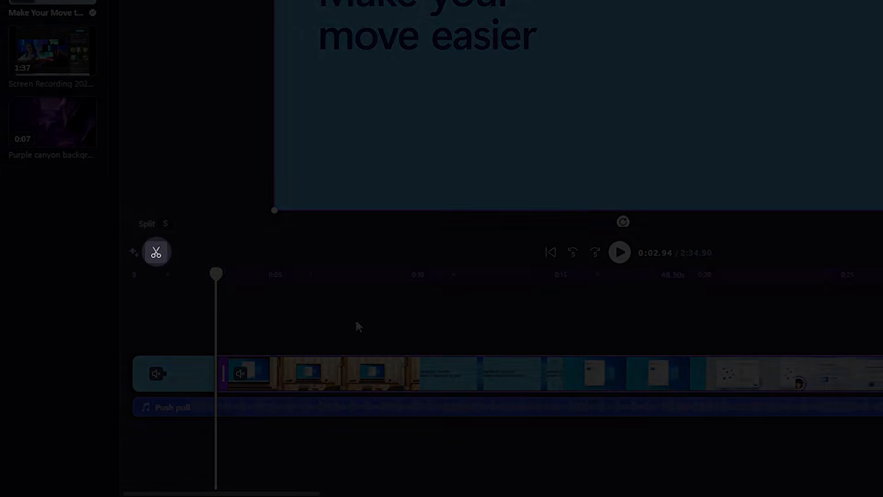
left_click_drag(218, 279, 427, 288)
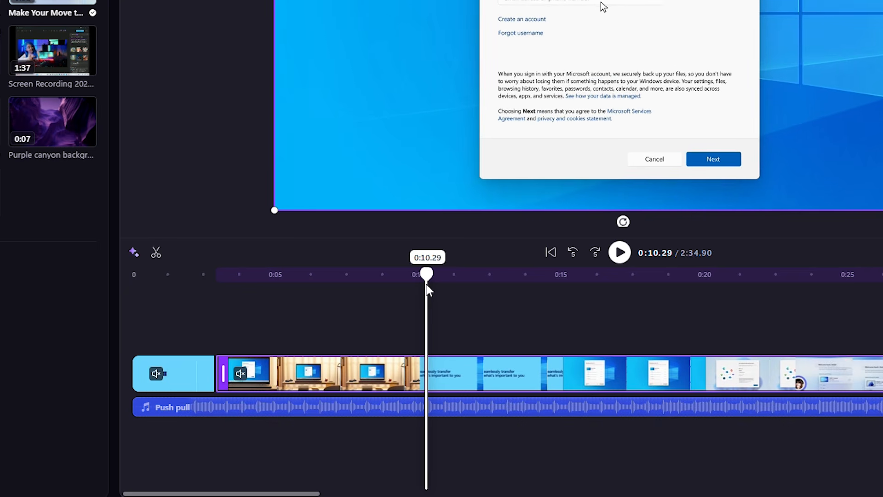
left_click(155, 252)
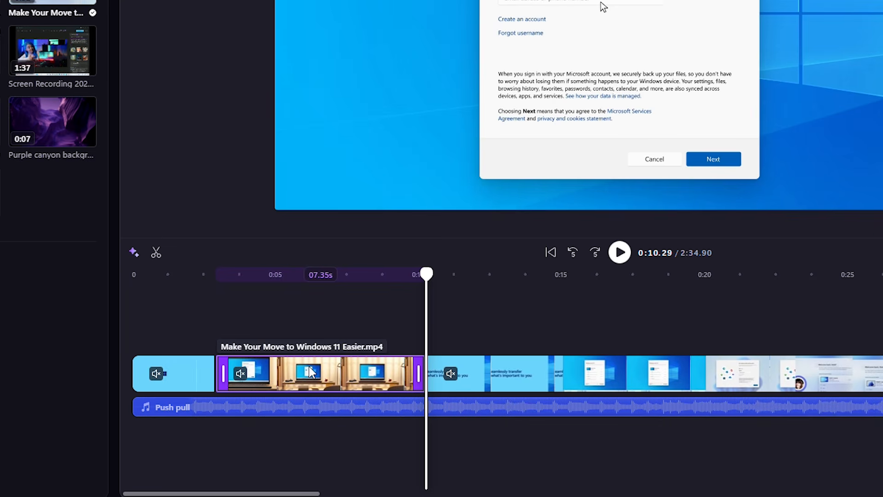
key("Delete")
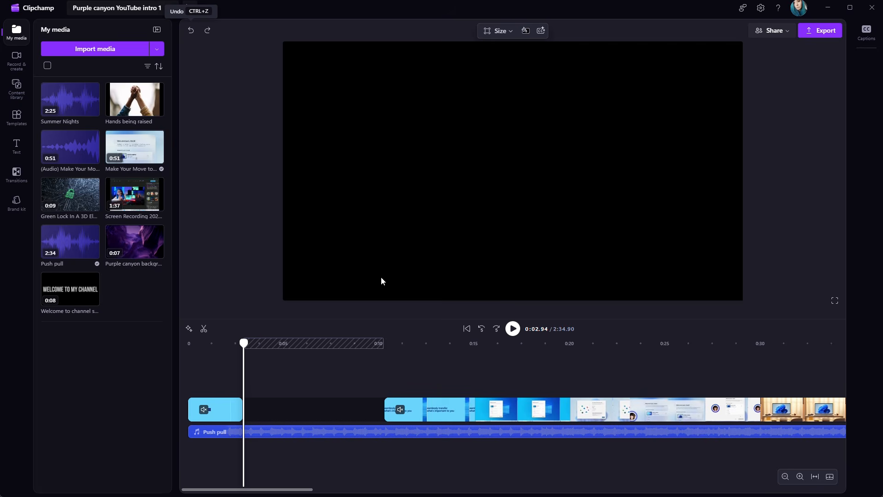
Add a fade in to the start of the remaining Windows 11 clip
left_click(385, 409)
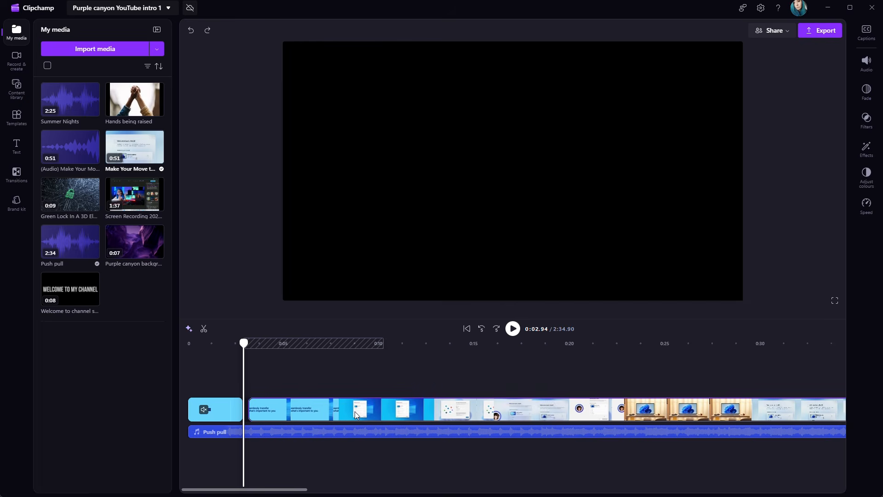
left_click(866, 91)
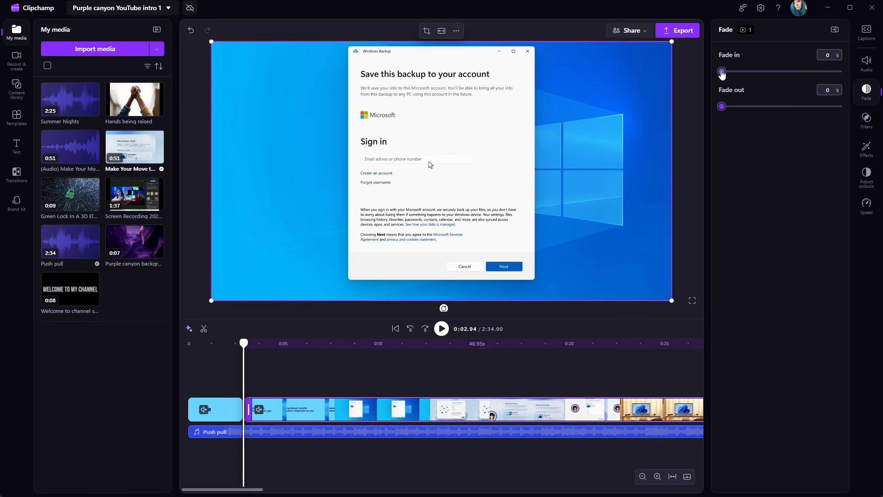
left_click_drag(722, 72, 750, 75)
left_click(241, 369)
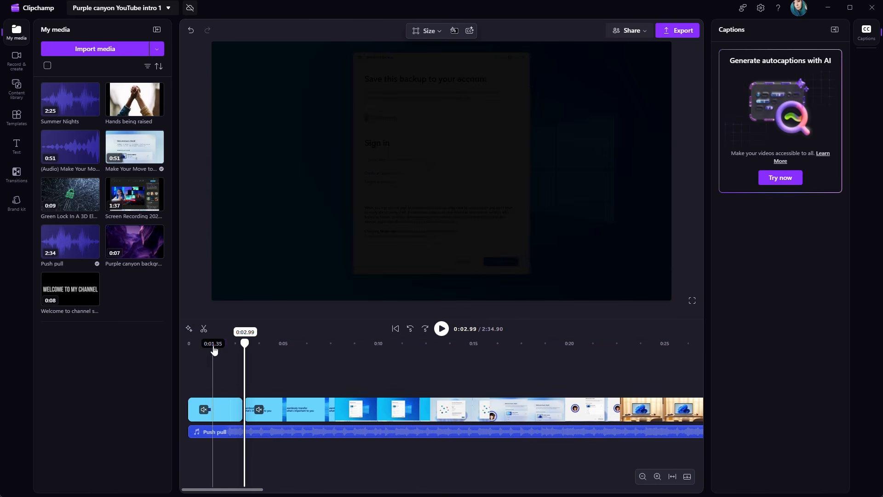
Place the Hands being raised clip on an overlay track at about 0:04
left_click(442, 332)
left_click(442, 332)
left_click_drag(137, 98, 304, 377)
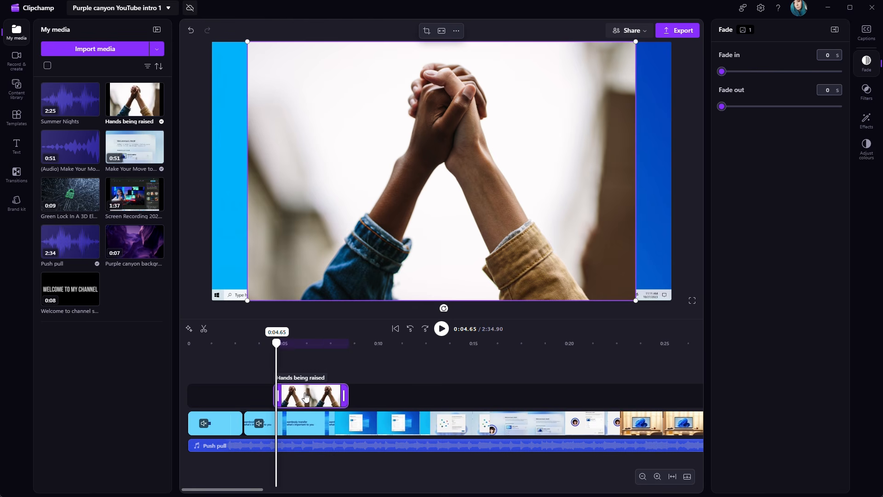
left_click_drag(304, 396, 311, 376)
Apply the Retro filter and the Glitch effect to the Hands being raised clip and preview it
left_click(866, 91)
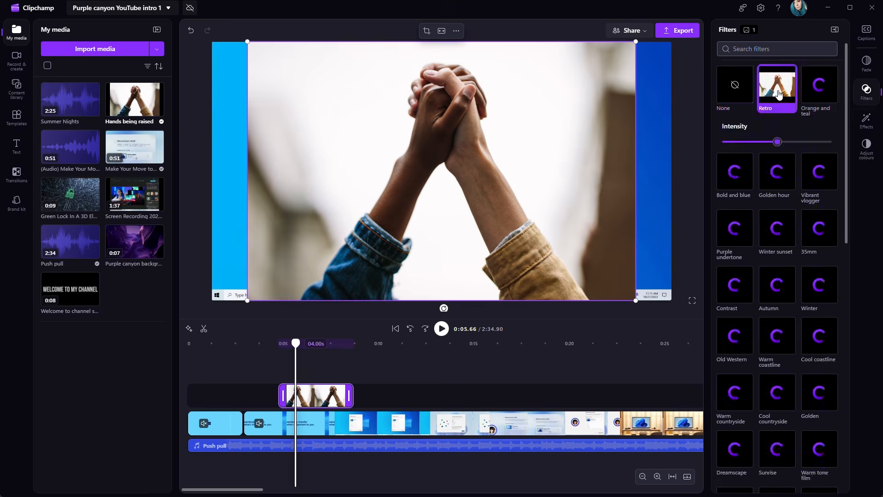
left_click(866, 120)
left_click(777, 187)
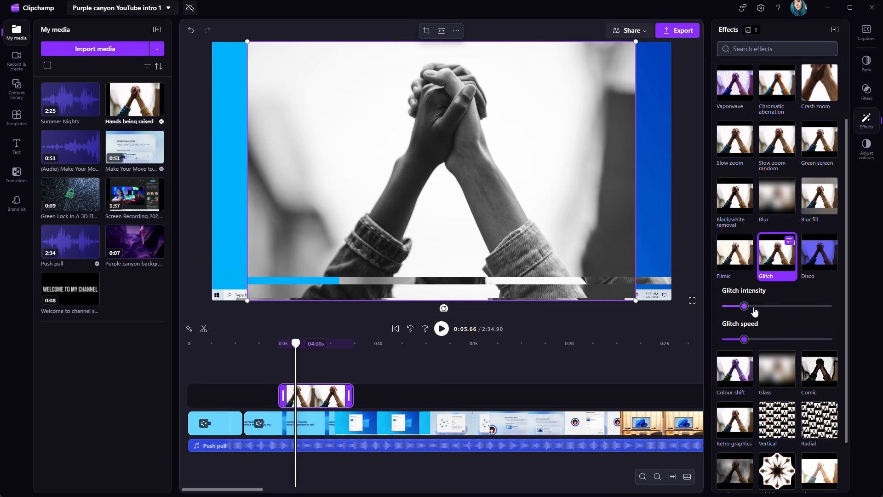
left_click(276, 343)
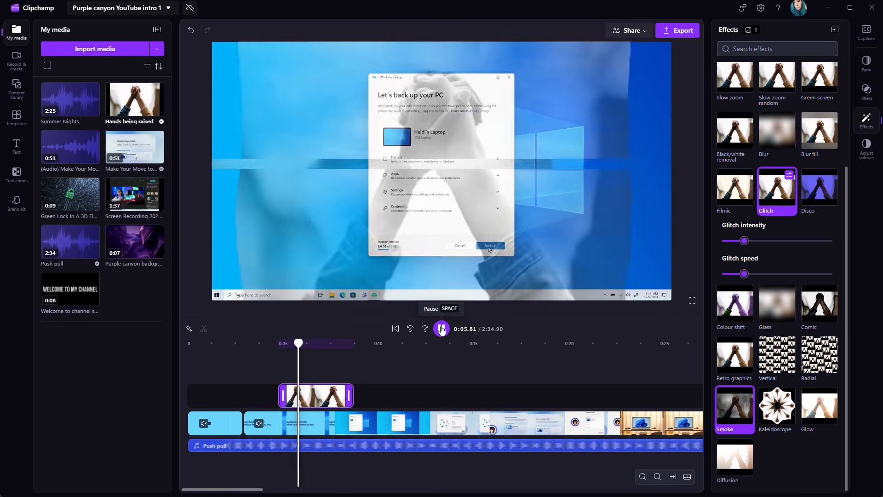
left_click(441, 329)
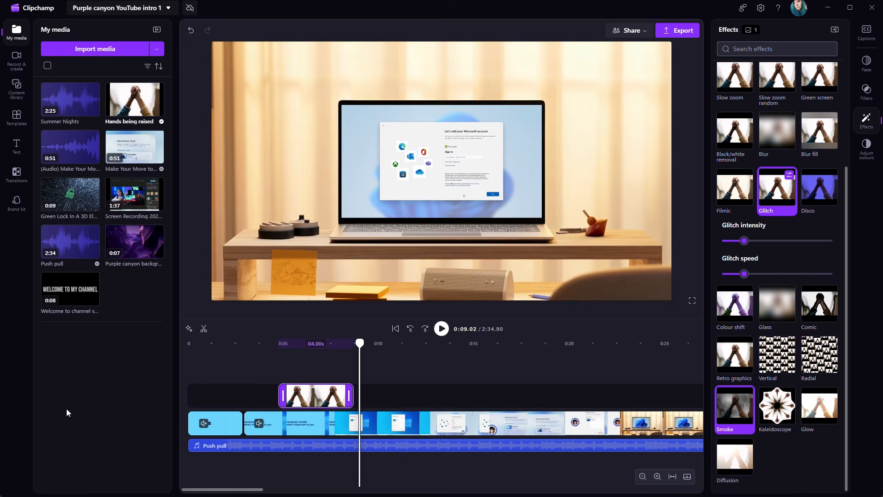
Replace the background music with the Bounce Back track from the Cool music collection
left_click(317, 445)
left_click(17, 85)
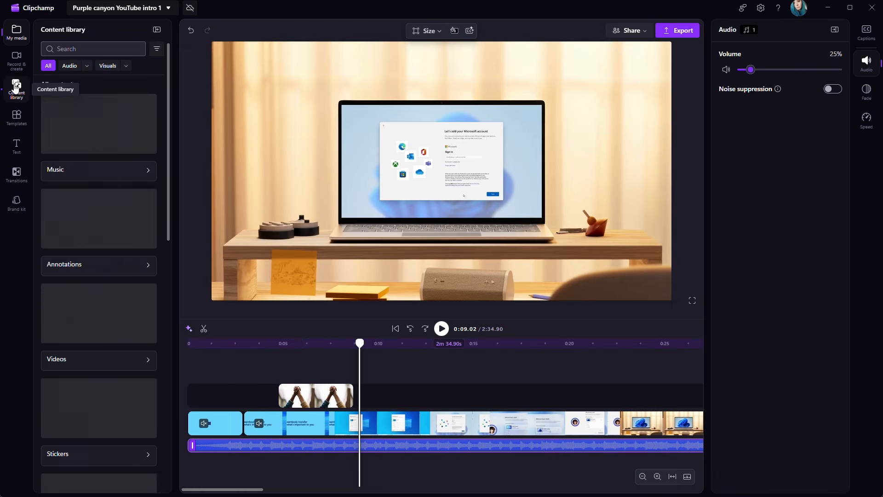
left_click(81, 329)
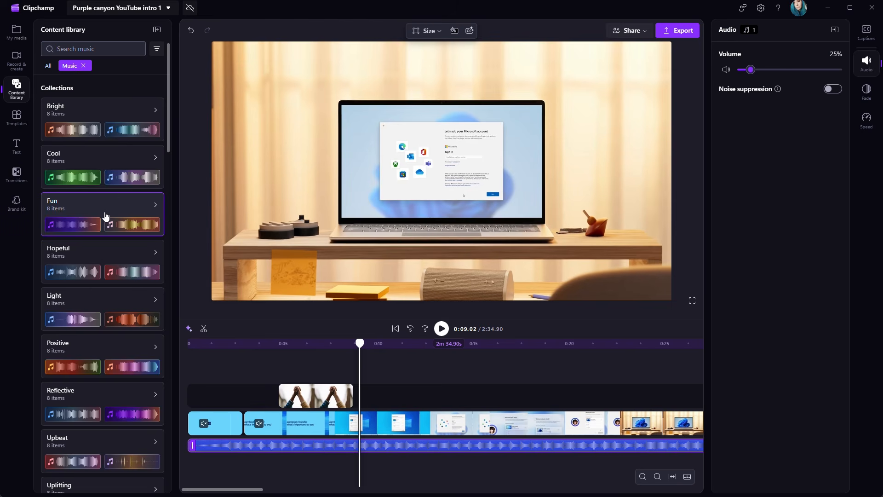
left_click(101, 150)
left_click_drag(98, 277, 261, 453)
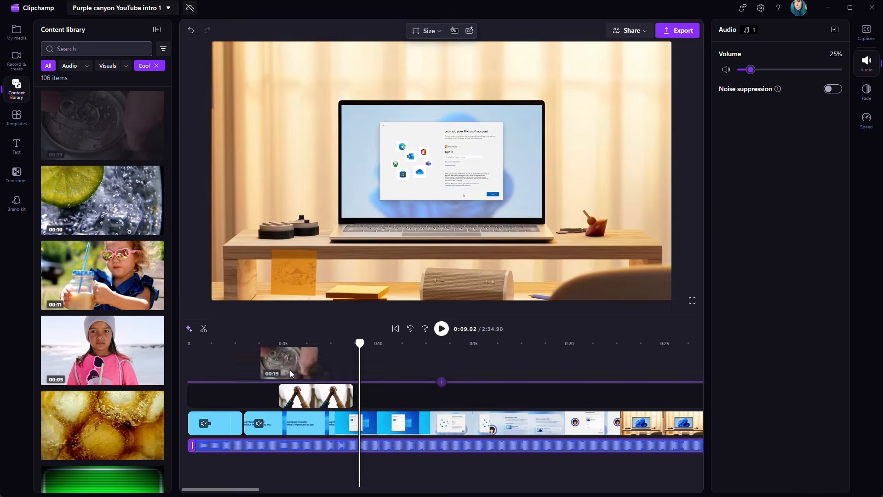
Swap the overlay clip for the stock drink-can video and play back the result
left_click_drag(316, 396, 313, 355)
left_click(440, 328)
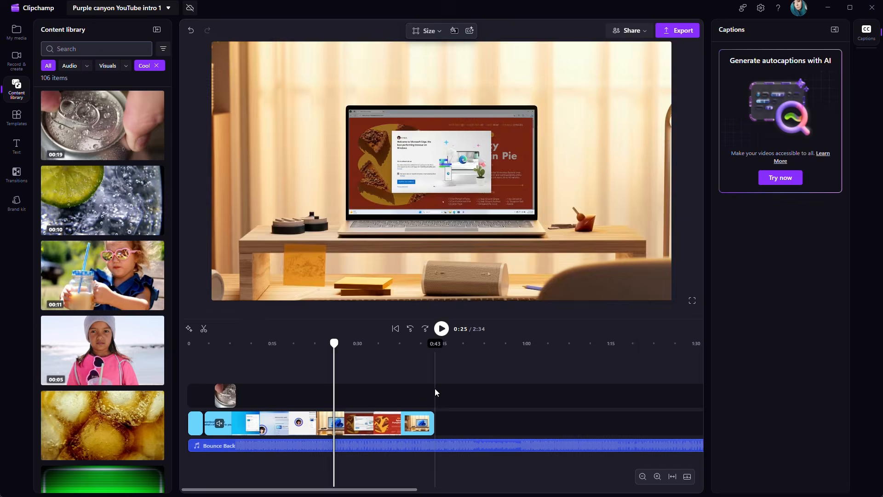
Add a plain text clip at about 0:43 and select its placeholder text in the preview
left_click(435, 389)
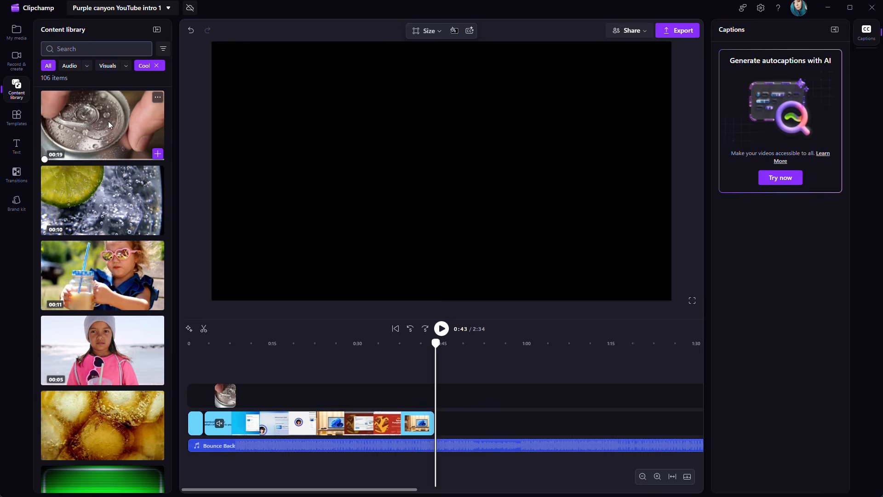
left_click(16, 147)
left_click(89, 108)
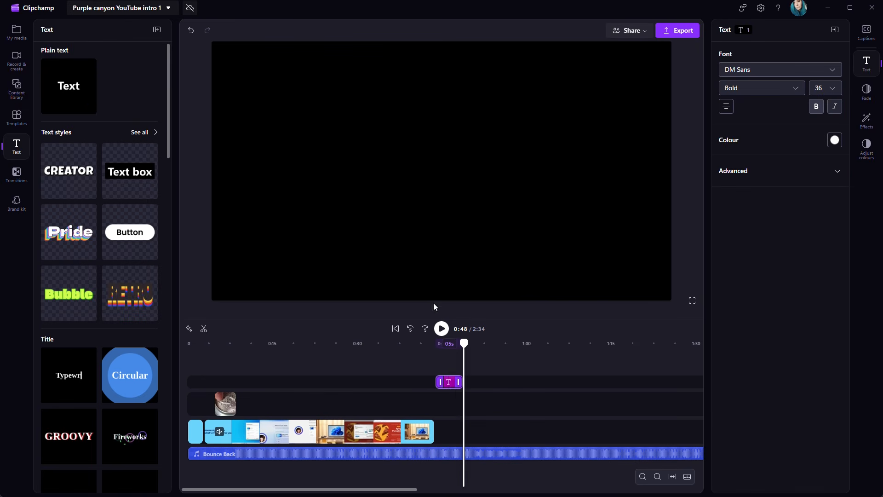
left_click(438, 365)
left_click(448, 181)
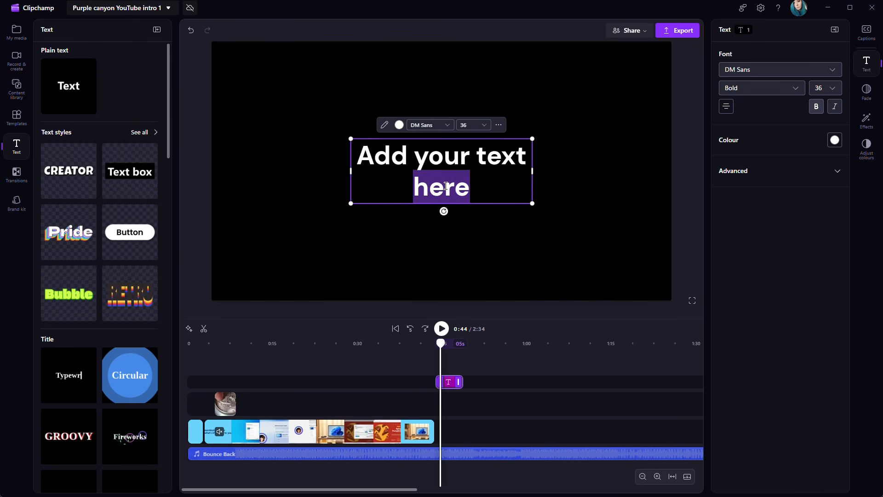